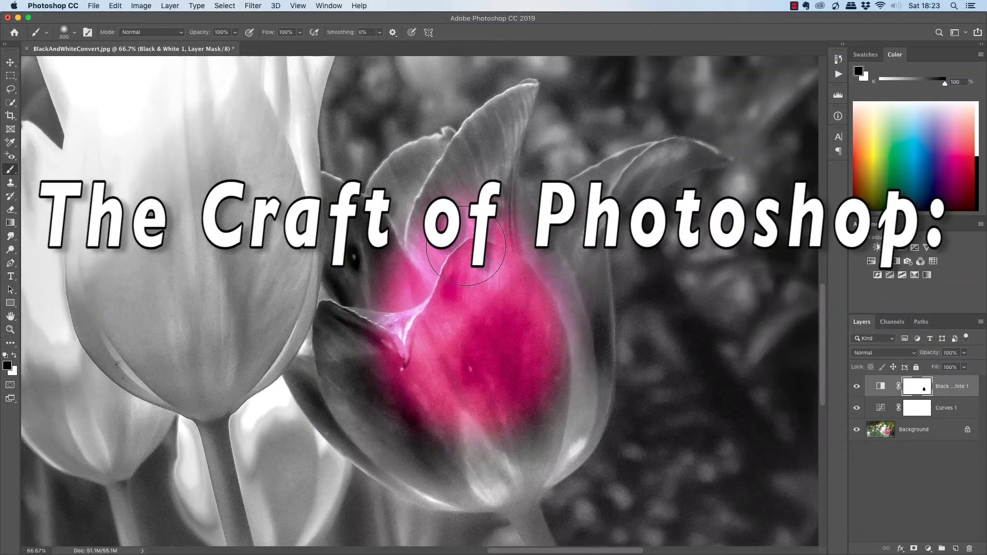
- Paint the tulip's pink back on the Black & White mask, reveal the face's fx group, and ease the red layer's Blend If over bright areas
mouse_move(469, 253)
left_mouse_down()
mouse_move(587, 402)
mouse_move(645, 337)
left_mouse_up()
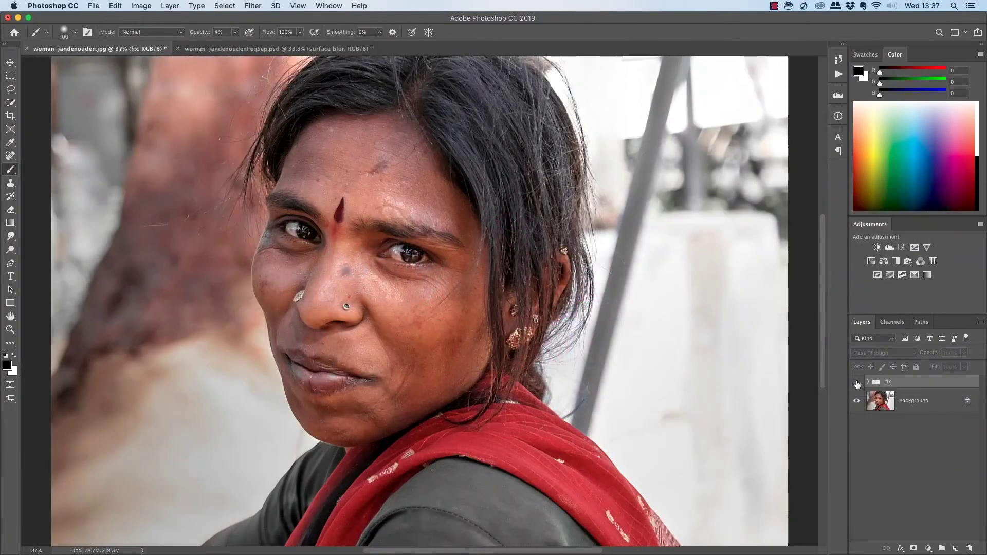
left_click(857, 383)
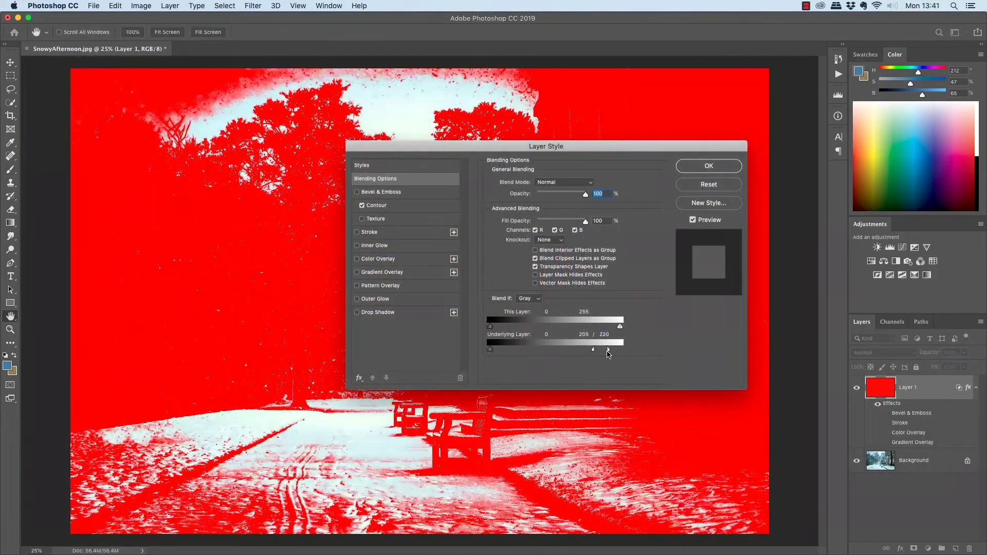
left_click_drag(612, 355, 614, 355)
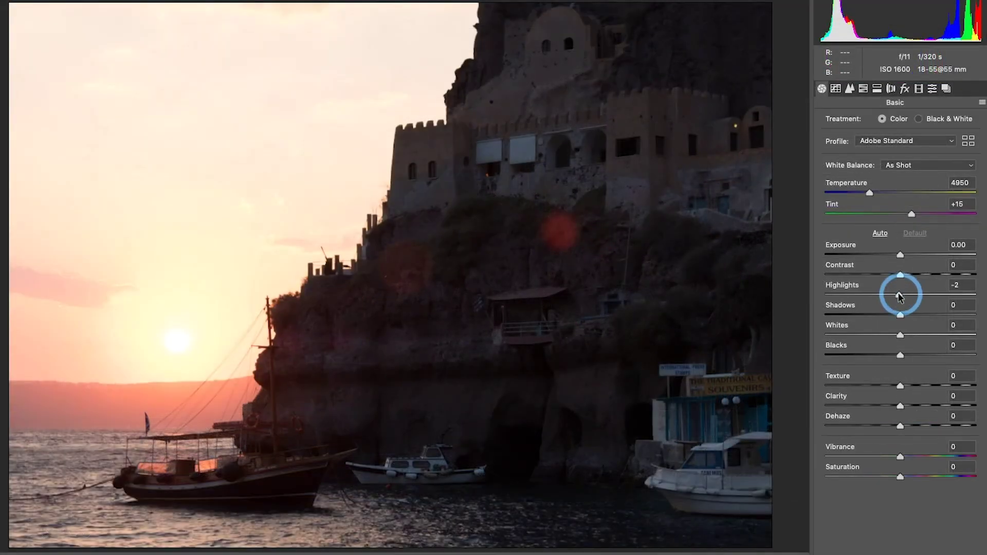
- Set the Santorini photo's Highlights to -100 and Shadows to +100, then shift the portrait's Tint toward green
left_click_drag(901, 295, 797, 298)
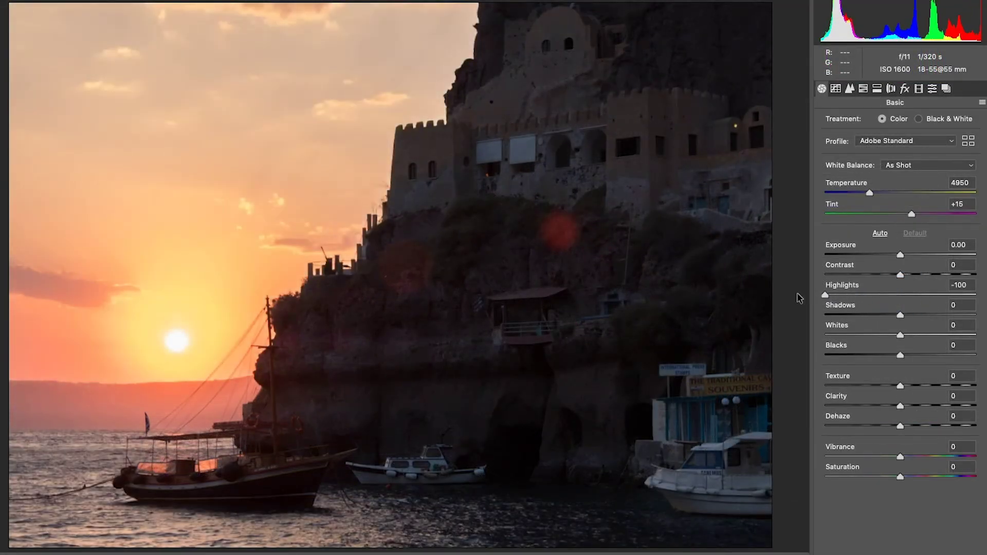
left_click_drag(900, 315, 976, 314)
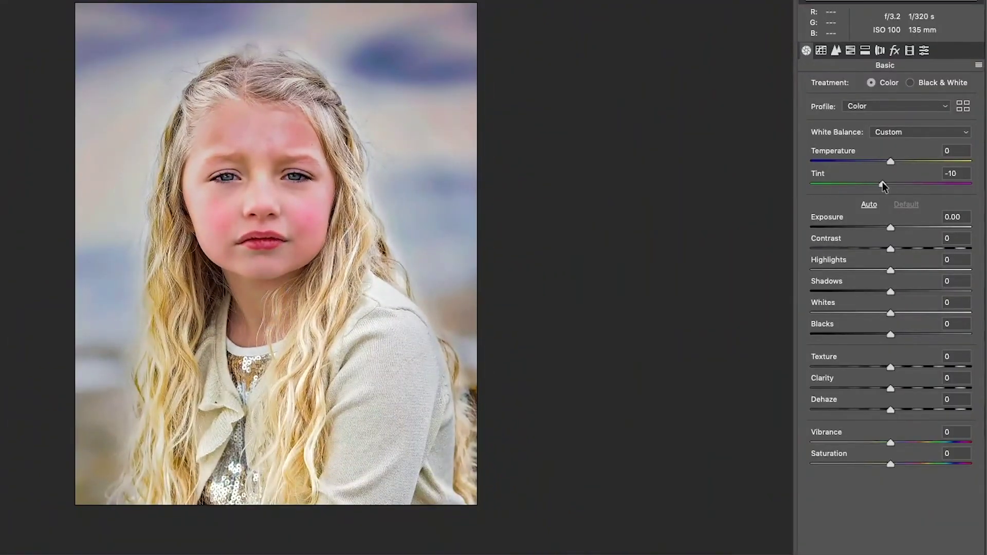
left_click_drag(878, 186, 874, 185)
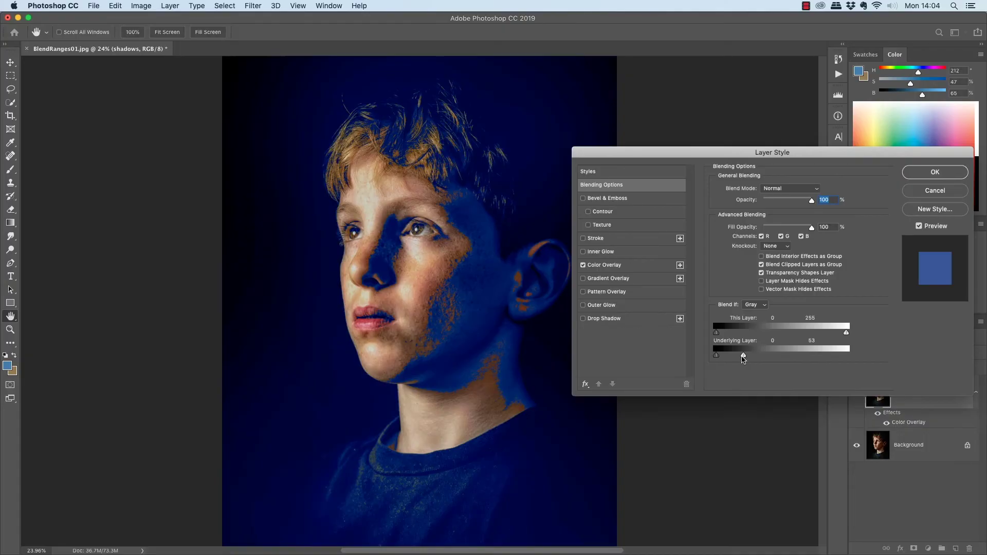
- Fade the boy's blue overlay out of the highlights and push the woman's Color Balance shadows toward blue and cyan
left_click_drag(742, 358, 730, 359)
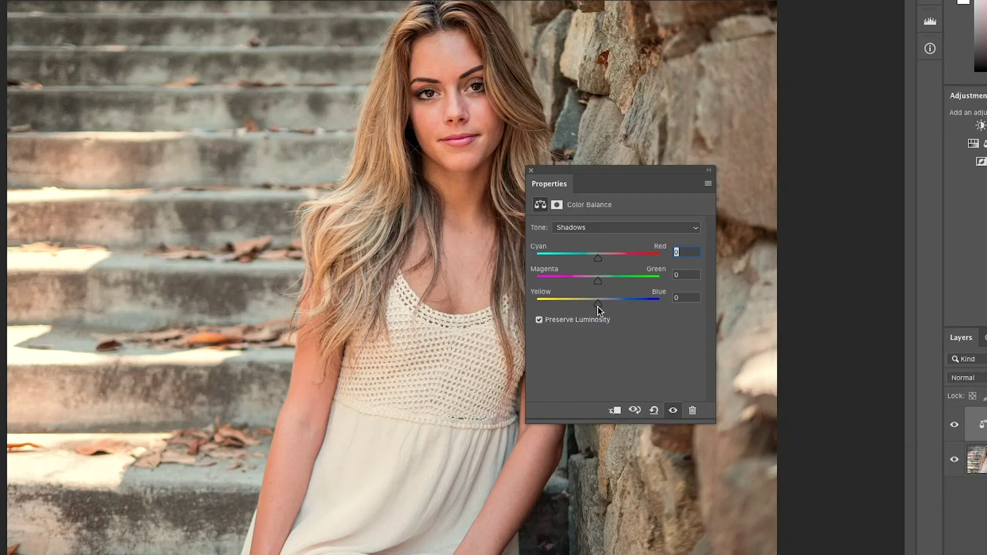
left_click_drag(598, 307, 603, 305)
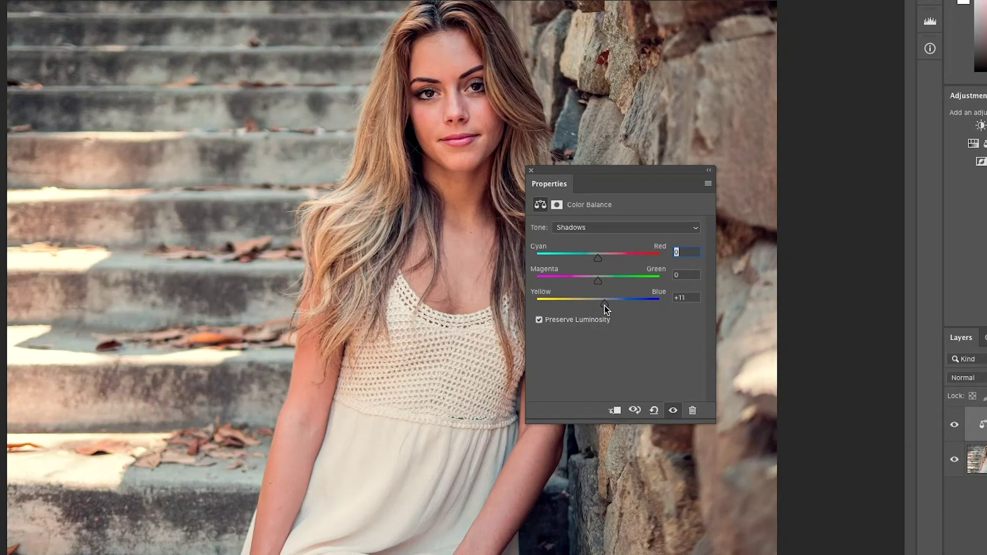
left_click_drag(598, 262, 595, 263)
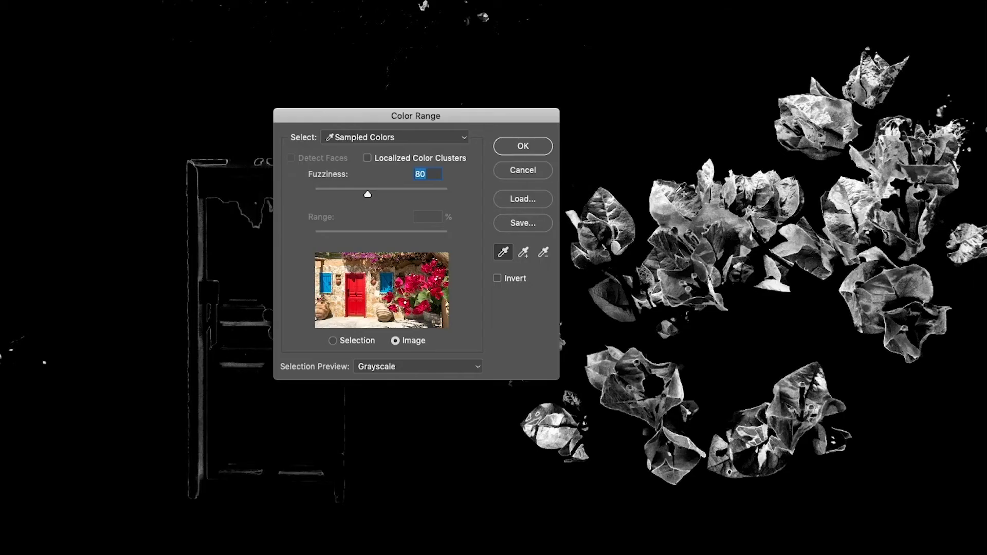
- Add the red flowers, door and wall to the Color Range selection, shift their hue to green, and return to the latest History state
left_click(607, 222, "shift")
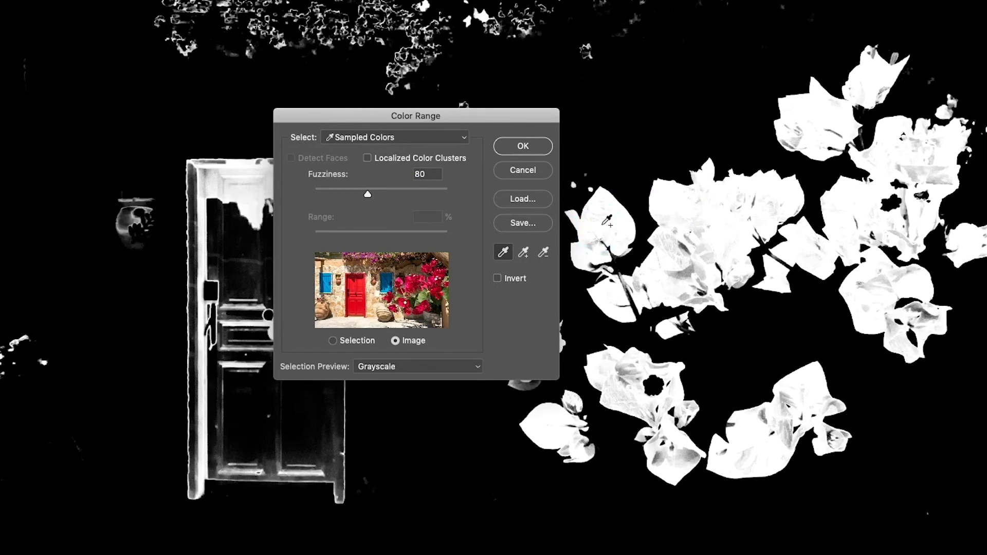
left_click(691, 268, "shift")
left_click(776, 433, "shift")
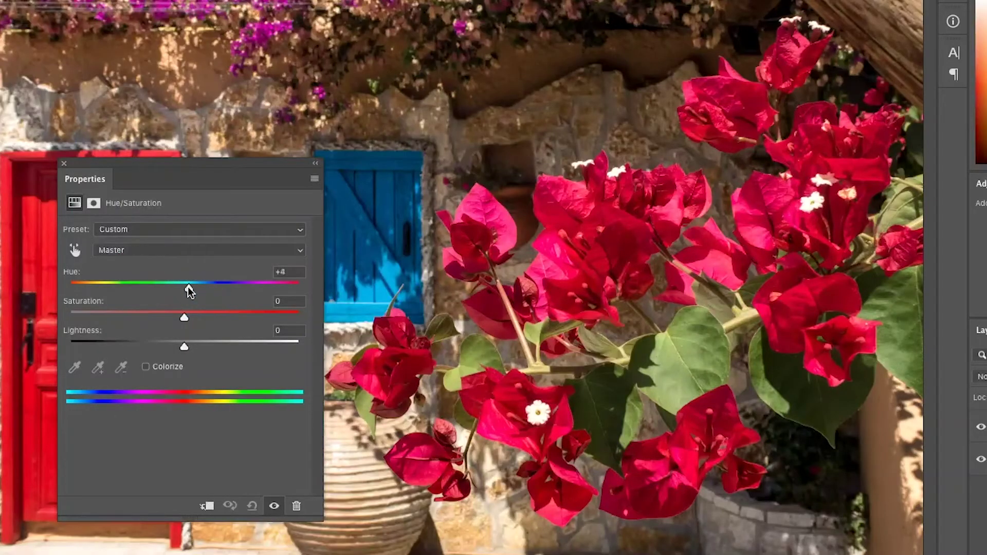
left_click_drag(186, 287, 291, 294)
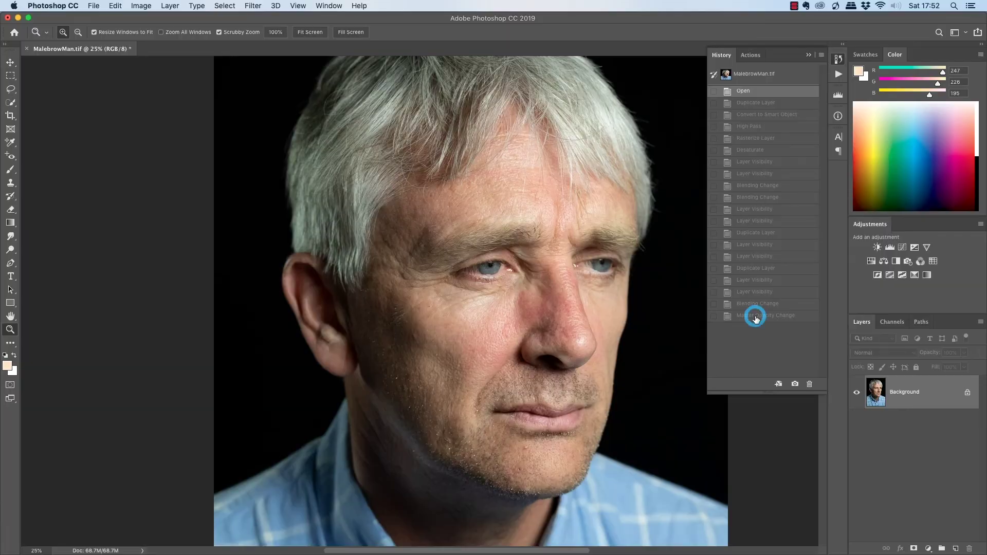
left_click(755, 318)
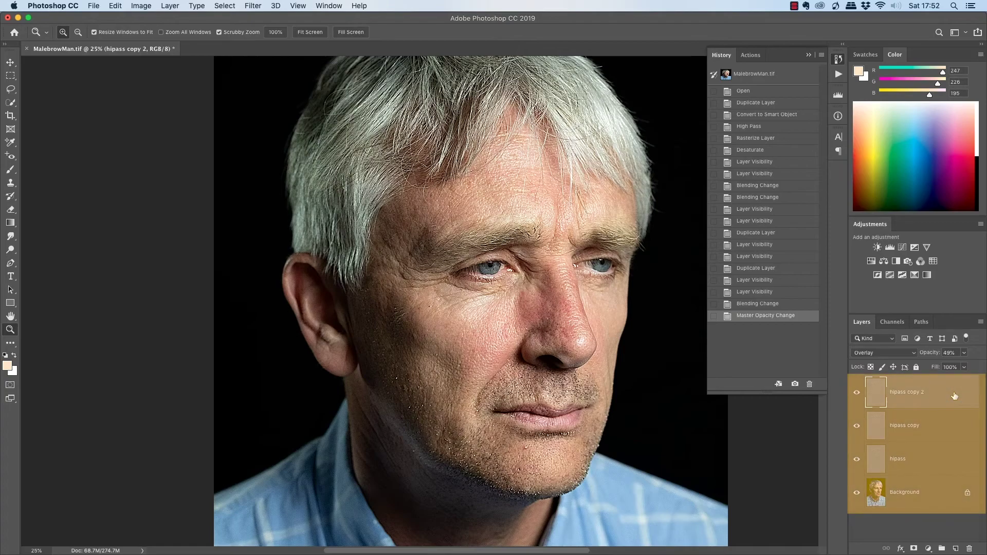
- Close History, reveal the liquified face layer, and refine the mask edge around the loose hair strands
left_click(810, 57)
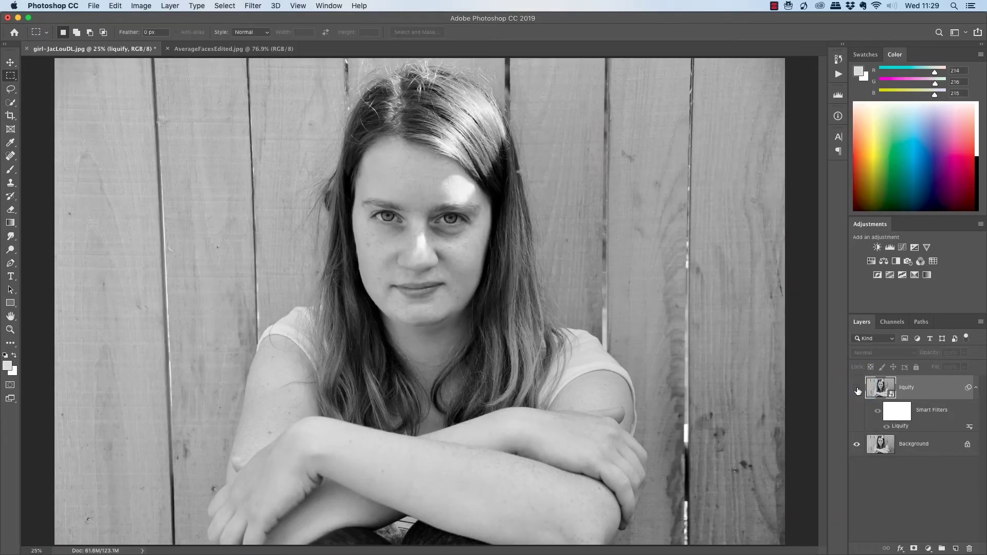
left_click(857, 389)
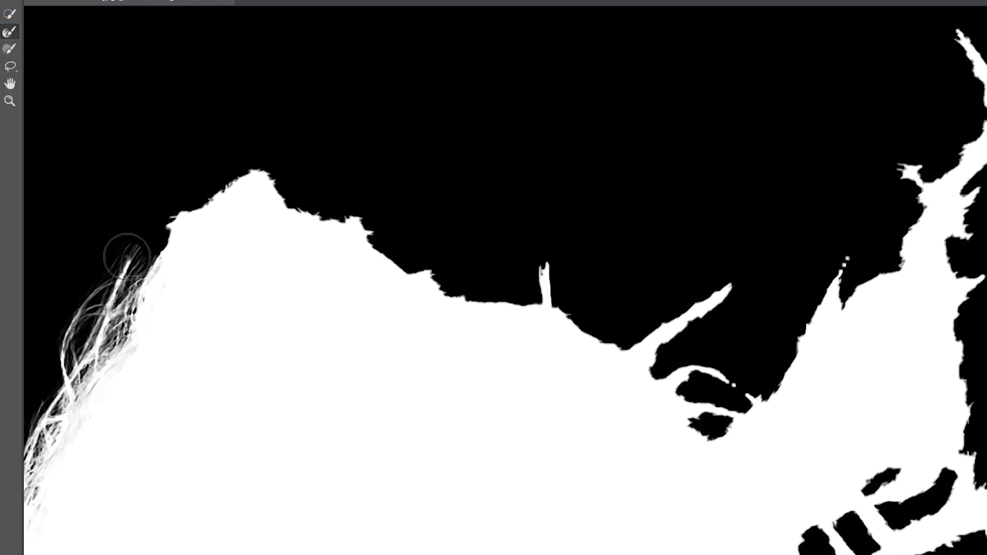
mouse_move(126, 253)
left_mouse_down()
mouse_move(164, 220)
mouse_move(199, 205)
mouse_move(204, 216)
mouse_move(194, 187)
mouse_move(327, 221)
mouse_move(454, 292)
left_mouse_up()
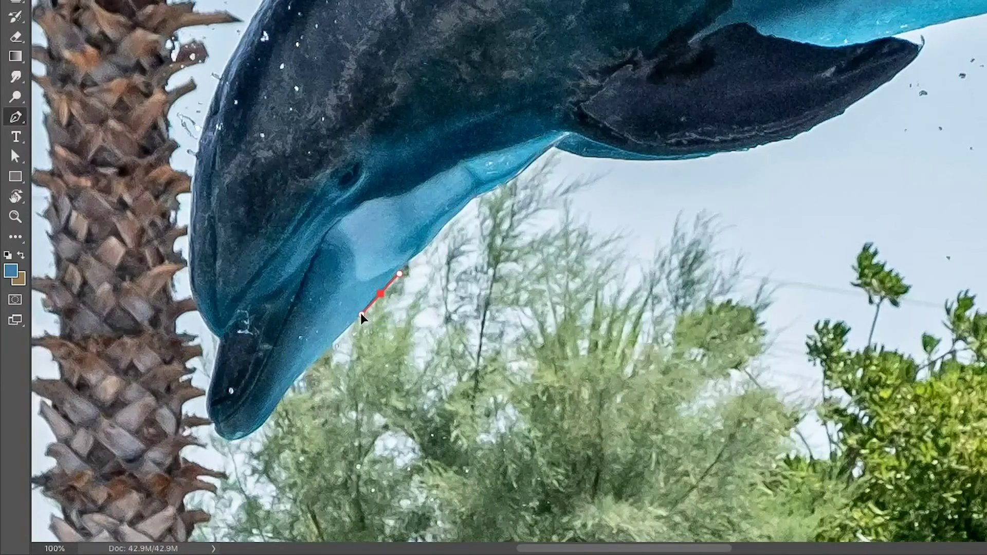
- Place Pen anchors along the dolphin's lower jaw, curving the path to the beak tip
left_click_drag(297, 381, 291, 390)
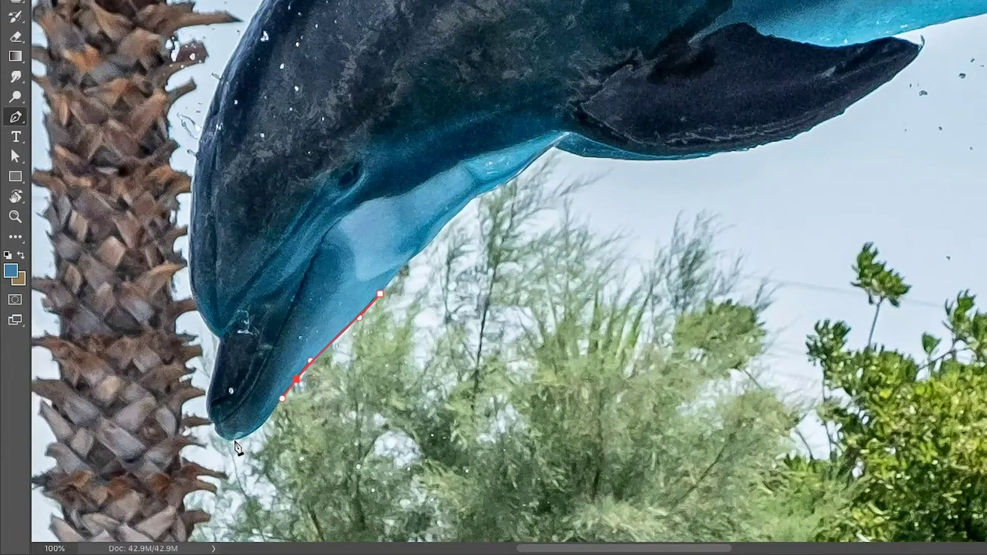
left_click_drag(230, 442, 209, 437)
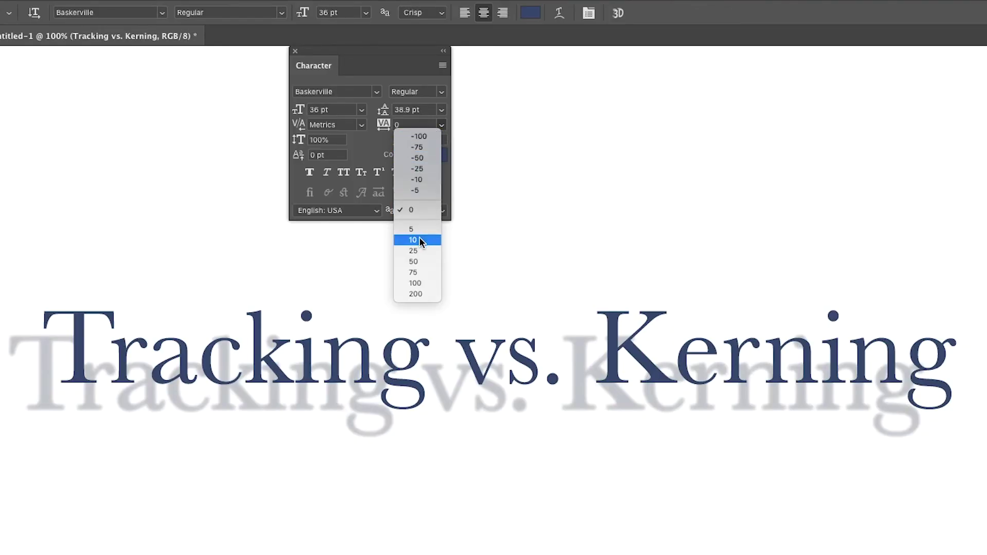
- Set the text tracking to 10, the ampersand's baseline shift to -5, and update the linked logo's modified content
left_click(420, 240)
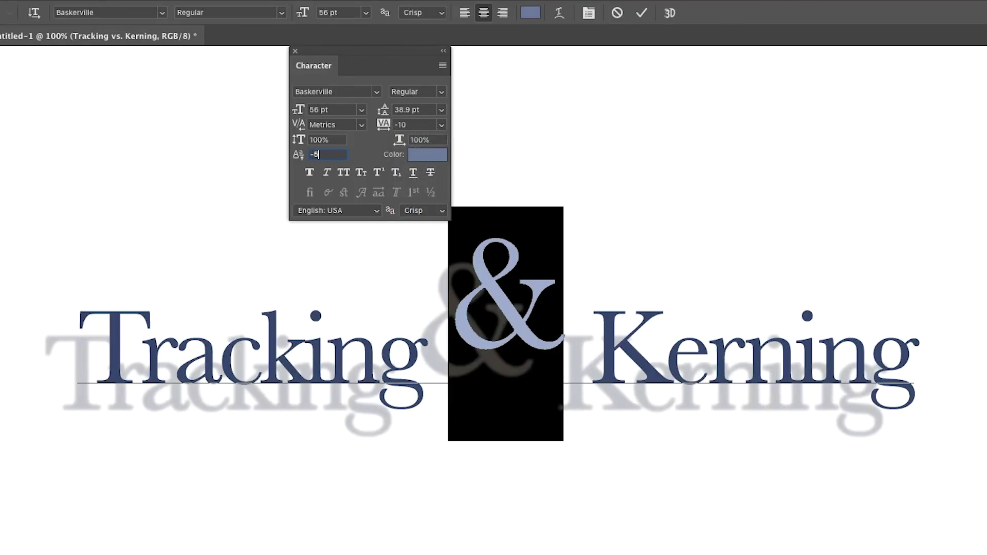
key("Return")
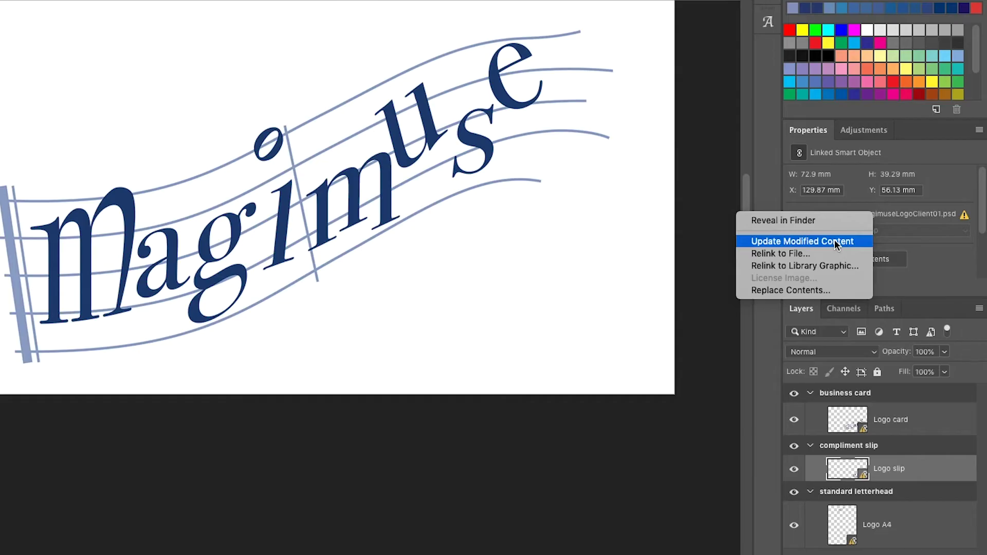
left_click(835, 239)
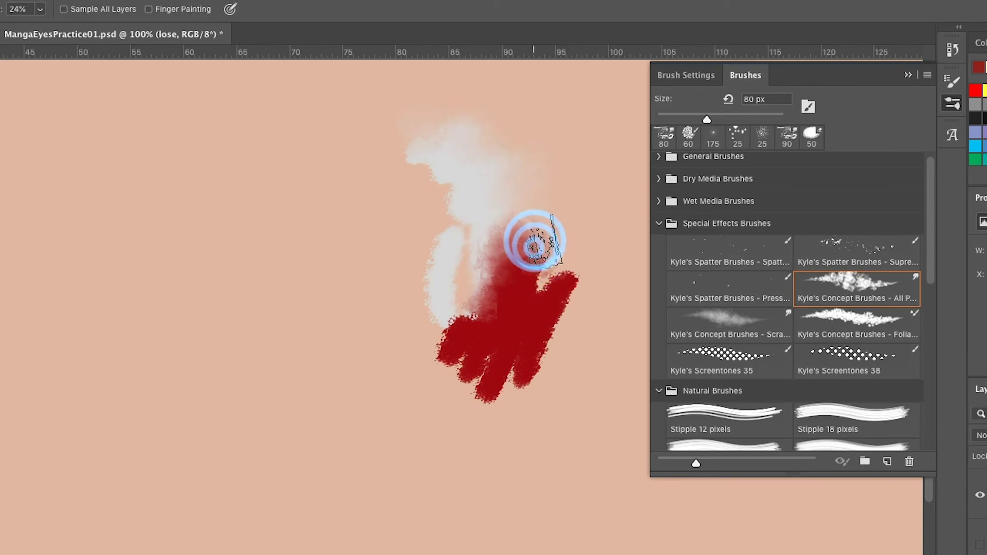
- Brush red strokes across the canvas, then erase two bands through the eye highlight
left_click_drag(534, 244, 451, 326)
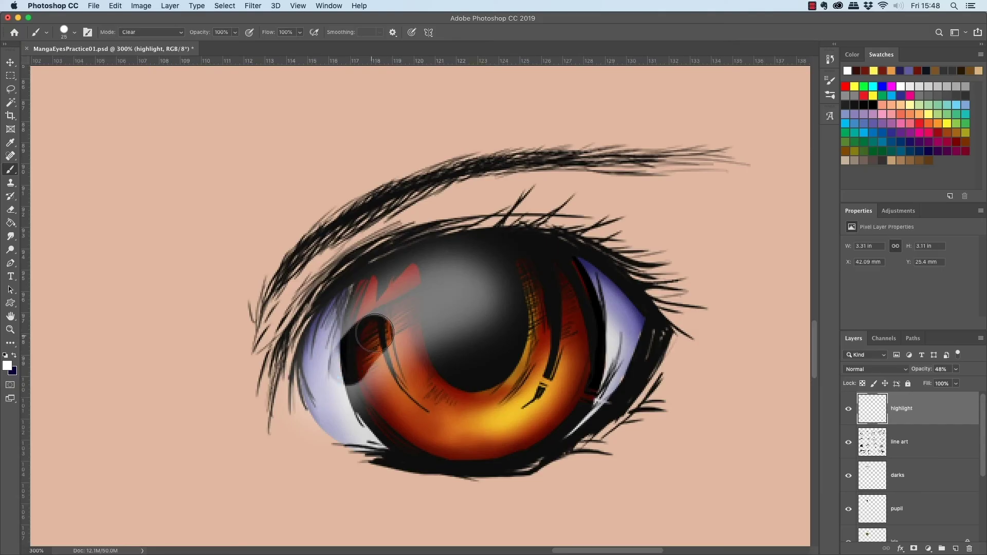
left_click_drag(375, 333, 596, 266)
mouse_move(359, 386)
left_mouse_down()
mouse_move(518, 320)
mouse_move(505, 274)
left_mouse_up()
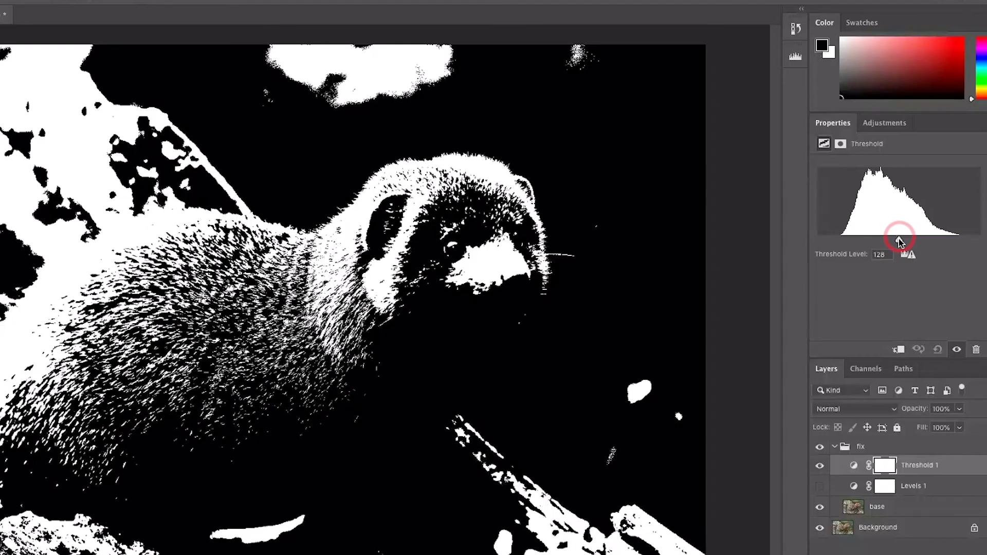
- Lower the Threshold slider so more turns white, then sample the building's white with the Eyedropper
left_click_drag(898, 239, 861, 241)
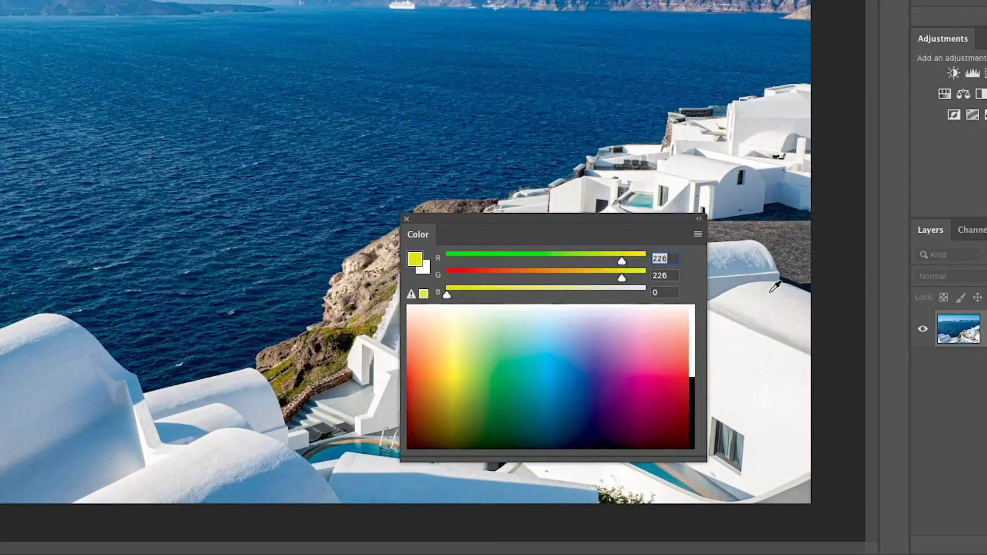
left_click(775, 287)
left_click(729, 299)
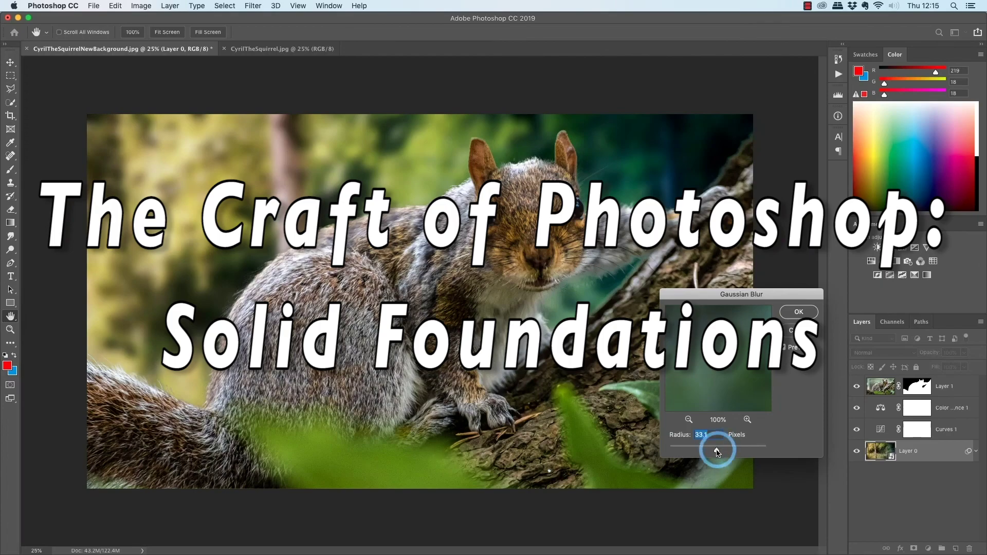
- Raise the Gaussian Blur radius on the squirrel's background and apply it, then select the Color Balance 1 mask
left_click_drag(717, 452, 713, 453)
left_click(736, 451)
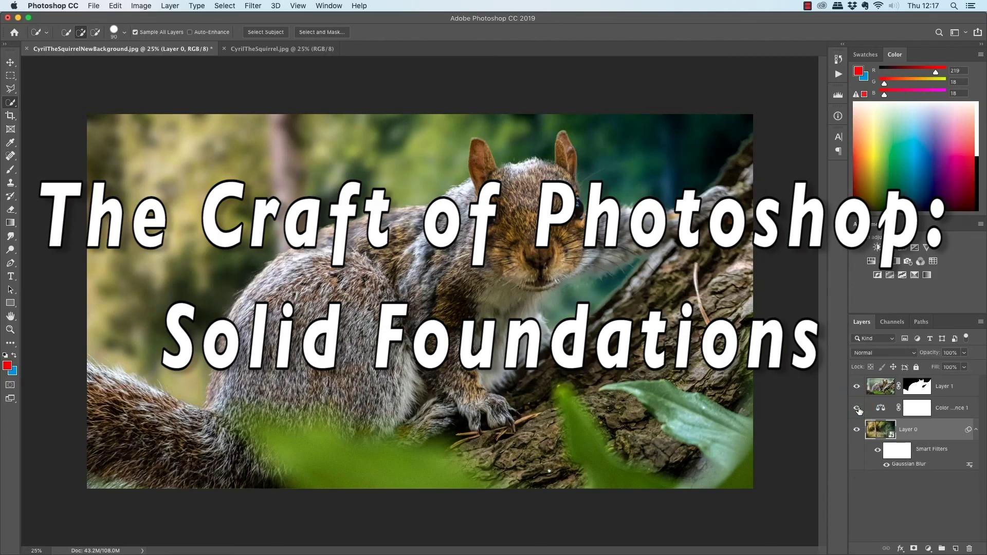
left_click(870, 408)
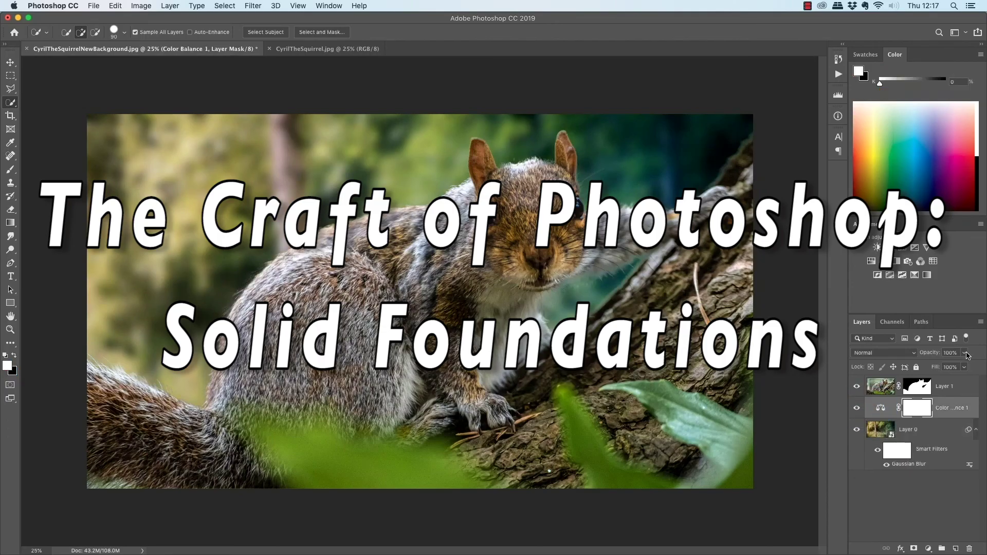